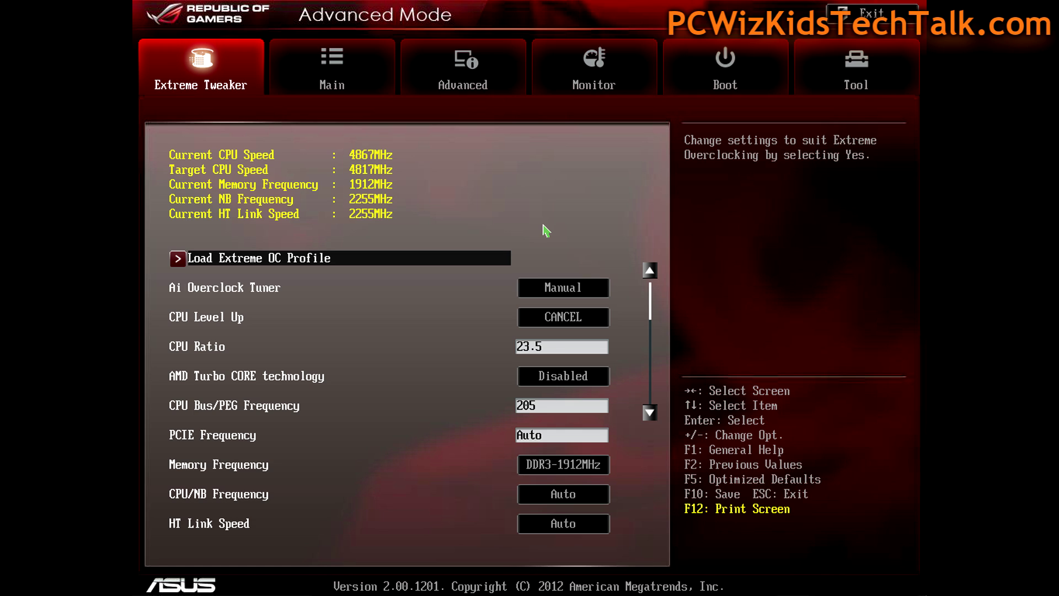
{"action": "scroll", "coordinate": [484, 243], "scroll_direction": "down", "scroll_amount": 5}
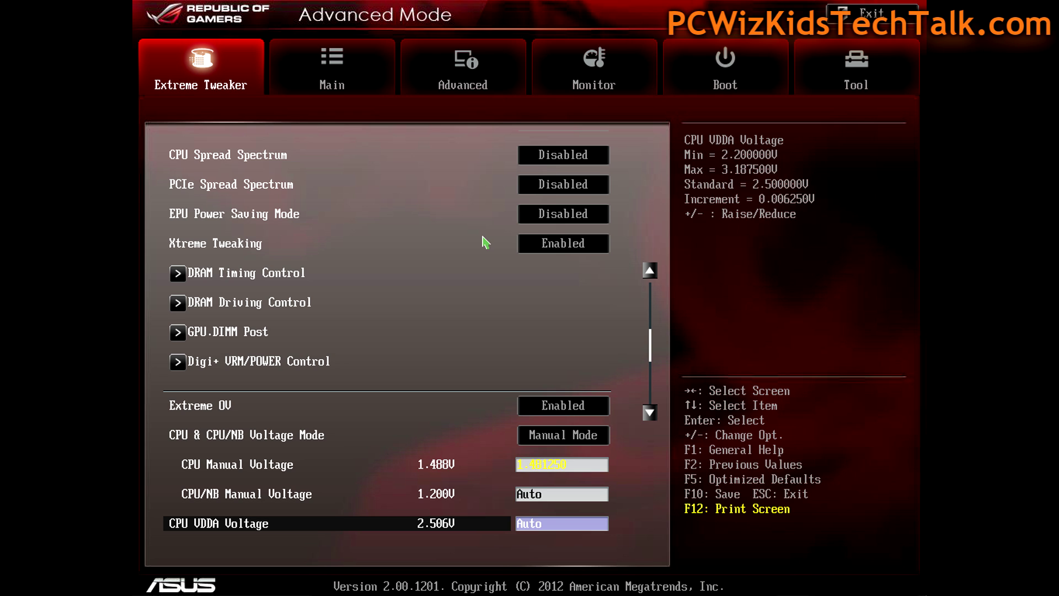
{"action": "key", "text": "Down"}
{"action": "key", "text": "Down"}
{"action": "key", "text": "Down"}
{"action": "key", "text": "Down"}
{"action": "key", "text": "Down"}
{"action": "key", "text": "Down"}
{"action": "key", "text": "Down"}
{"action": "key", "text": "Down"}
{"action": "key", "text": "Down"}
{"action": "key", "text": "Down"}
{"action": "key", "text": "Down"}
{"action": "key", "text": "Down"}
{"action": "key", "text": "Down"}
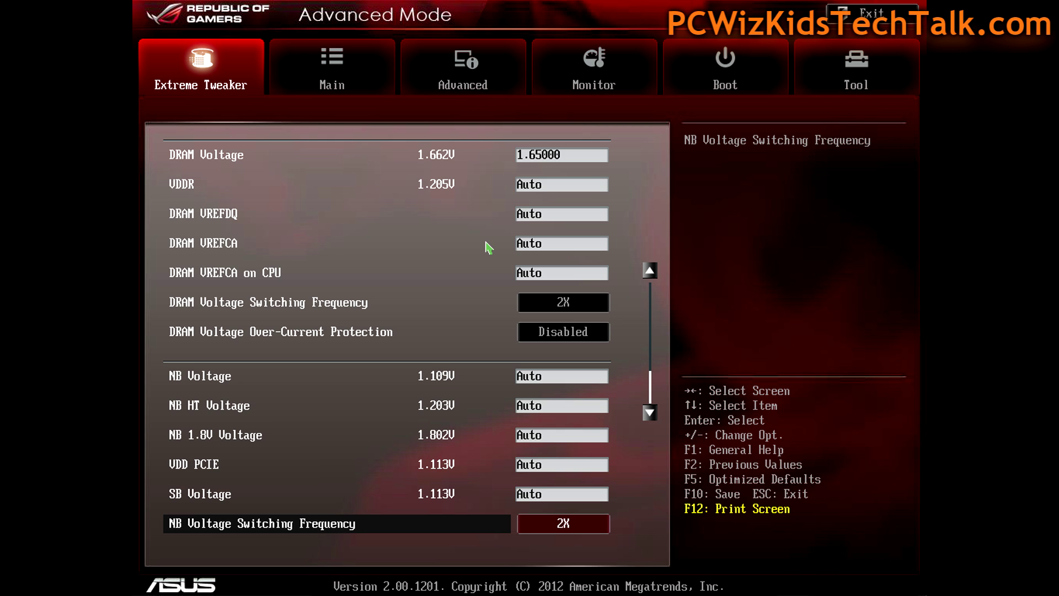
Enter the Digi+ VRM/POWER Control submenu, where CPU Load Line Calibration is listed first
{"action": "key", "text": "Down"}
{"action": "key", "text": "Return"}
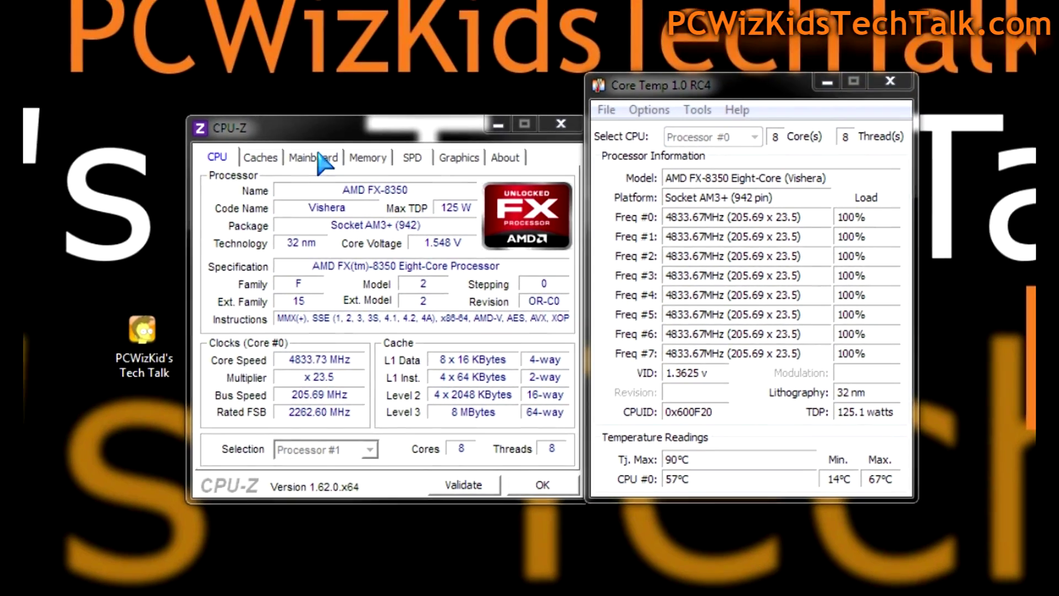
{"action": "left_click", "coordinate": [290, 134]}
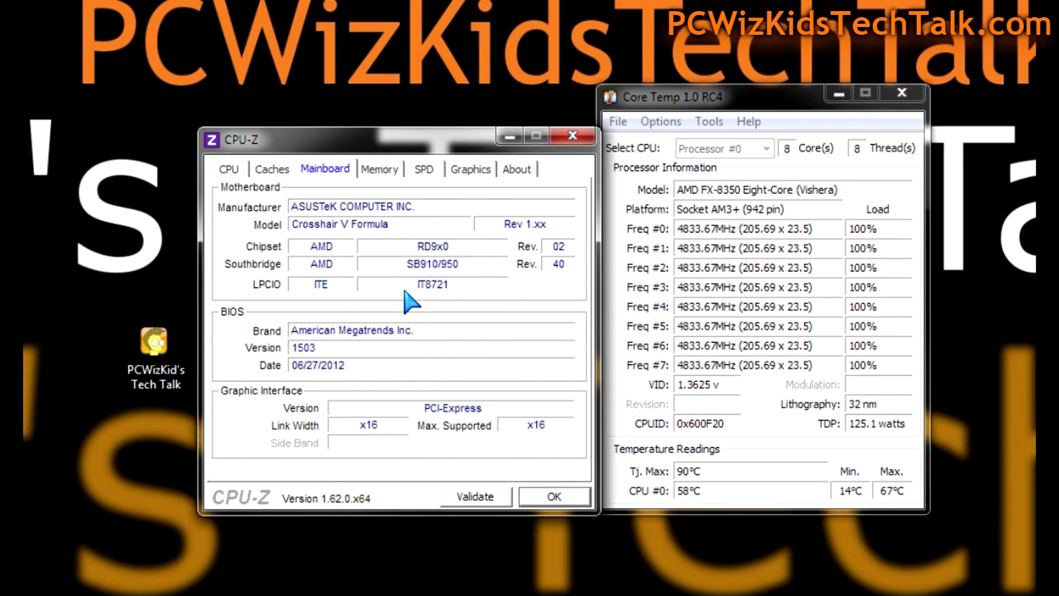
{"action": "left_click", "coordinate": [381, 172]}
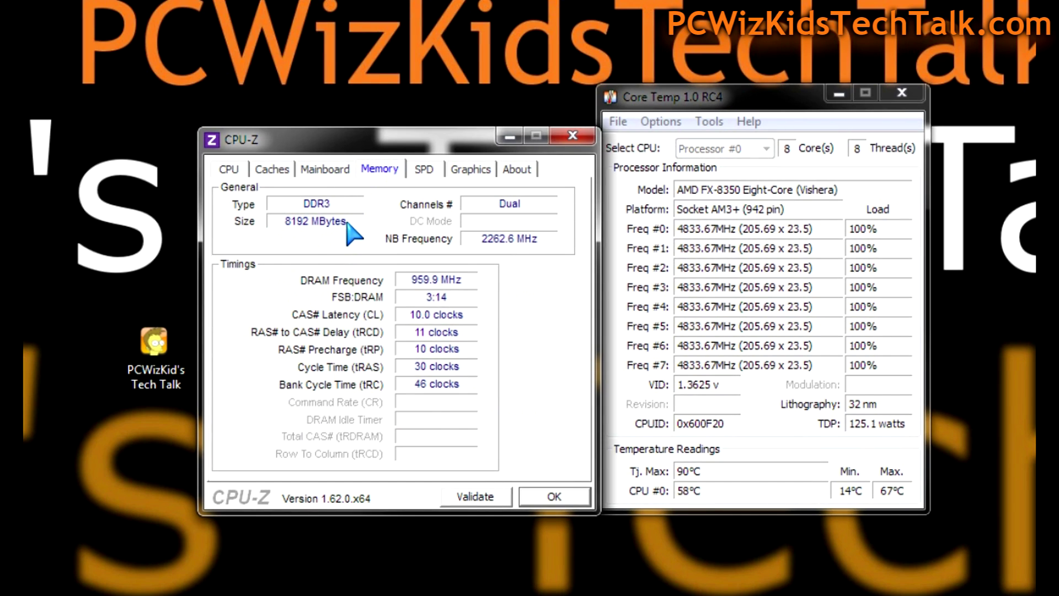
{"action": "left_click", "coordinate": [422, 168]}
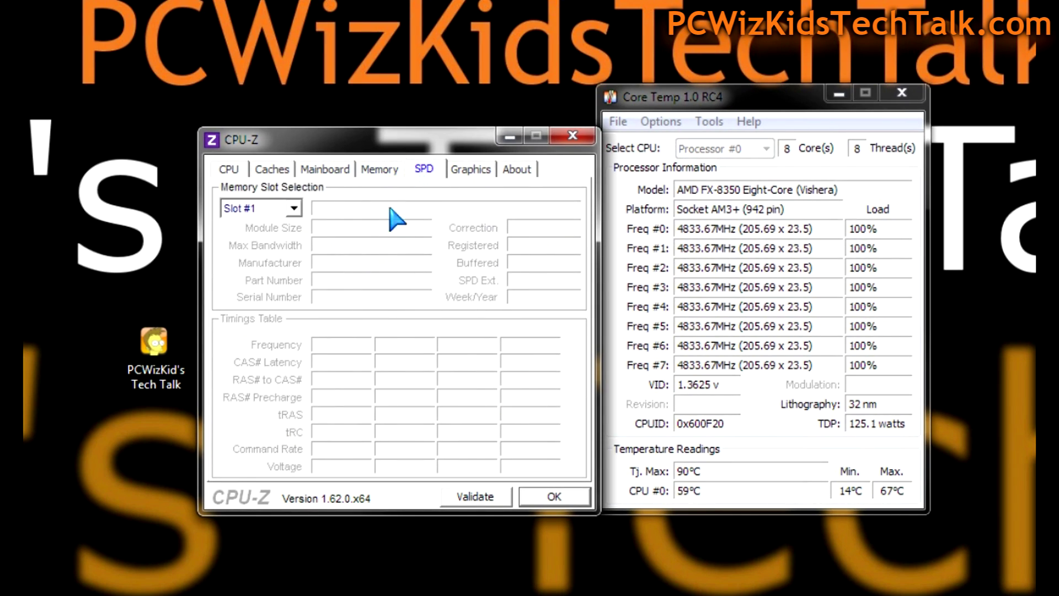
{"action": "left_click", "coordinate": [294, 208]}
{"action": "left_click", "coordinate": [282, 236]}
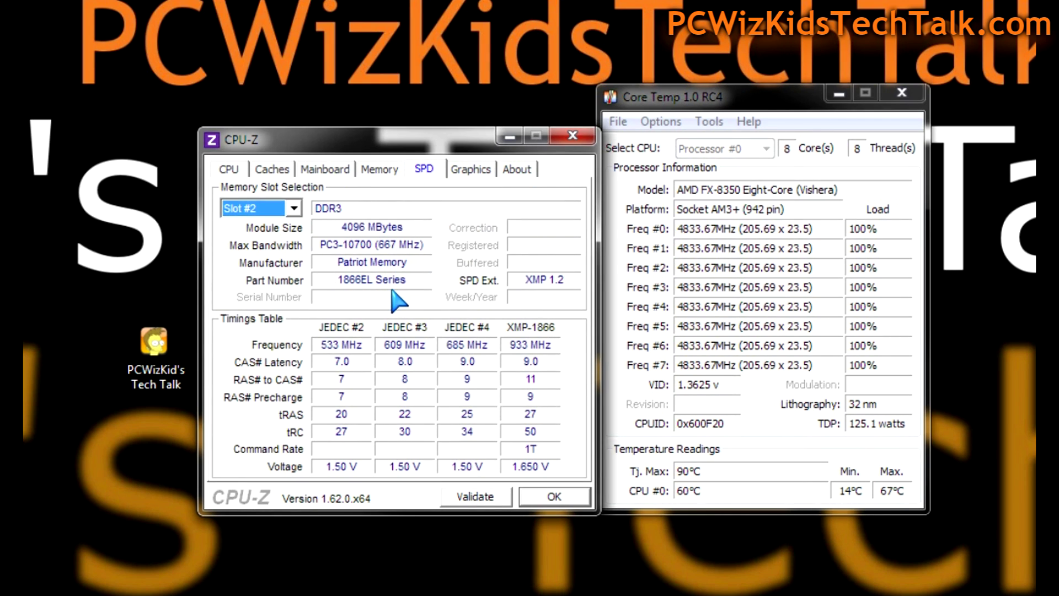
{"action": "left_click", "coordinate": [470, 171]}
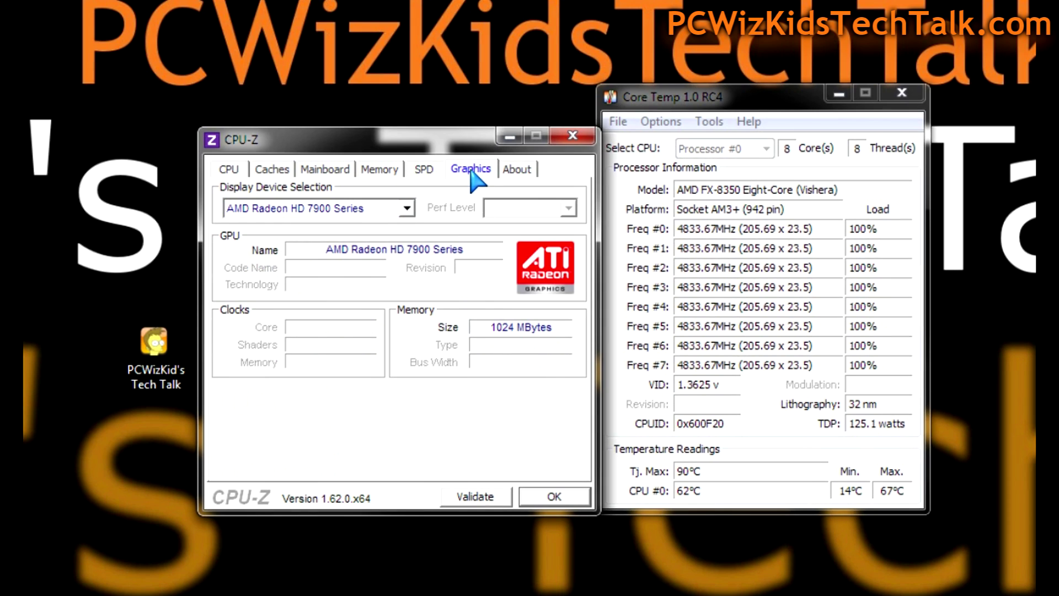
{"action": "left_click", "coordinate": [392, 212]}
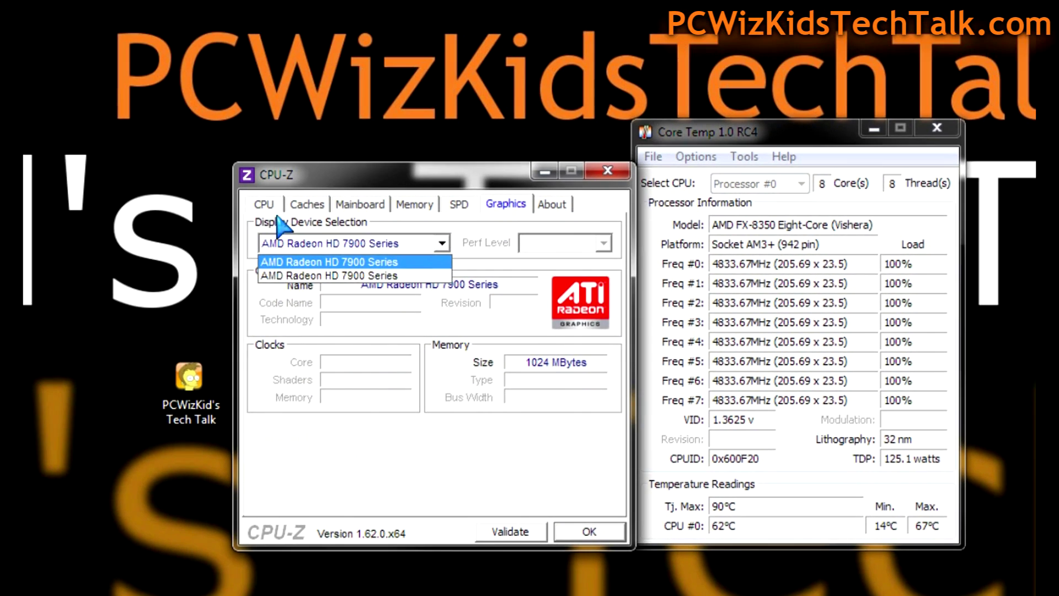
{"action": "left_click", "coordinate": [275, 210]}
{"action": "left_click", "coordinate": [263, 204]}
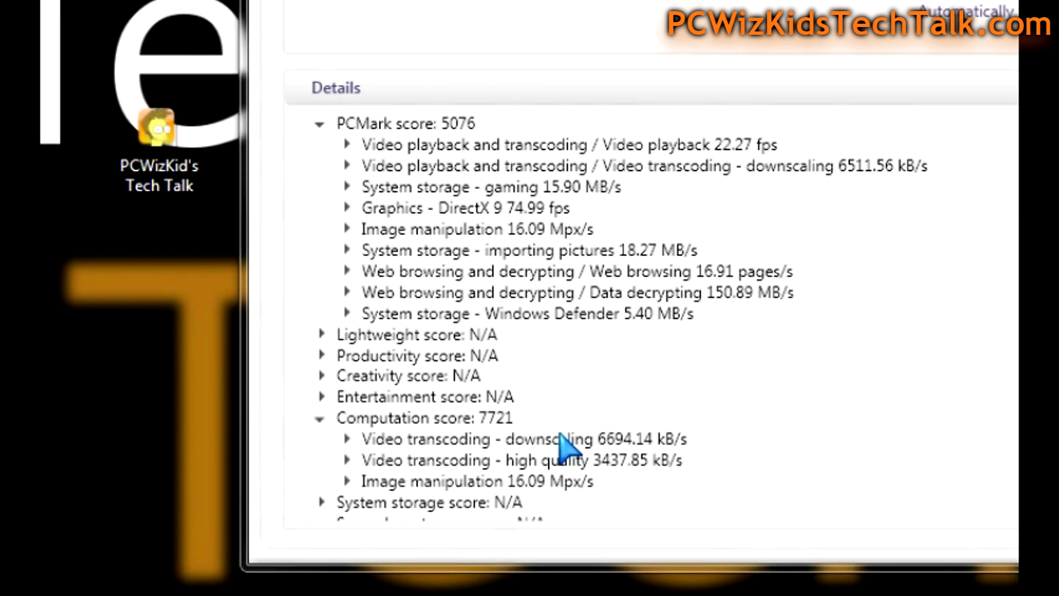
{"action": "left_click", "coordinate": [559, 438]}
{"action": "scroll", "coordinate": [566, 441], "scroll_direction": "down", "scroll_amount": 1}
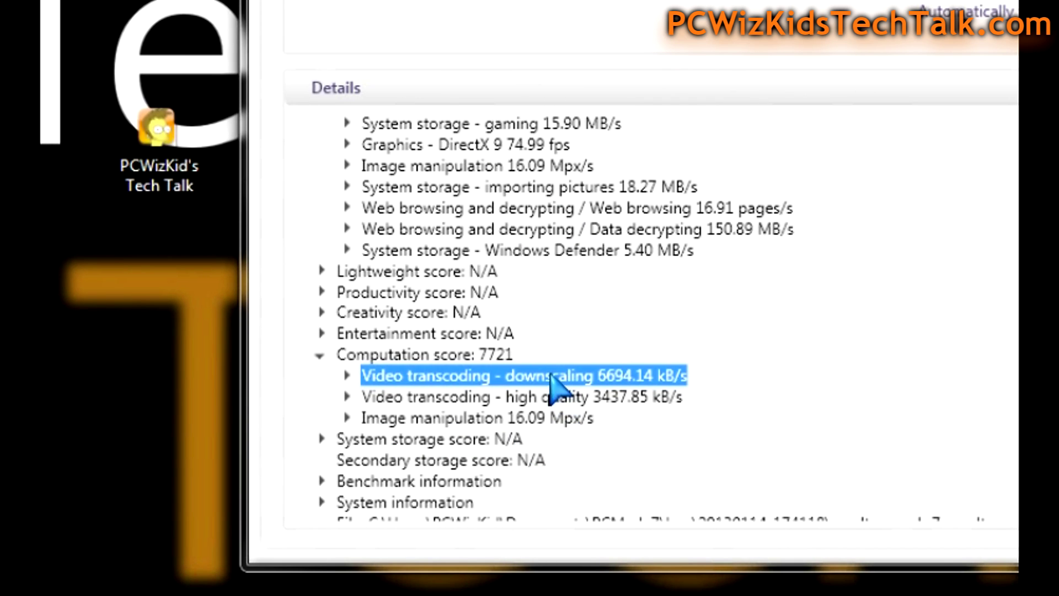
{"action": "left_click", "coordinate": [499, 355]}
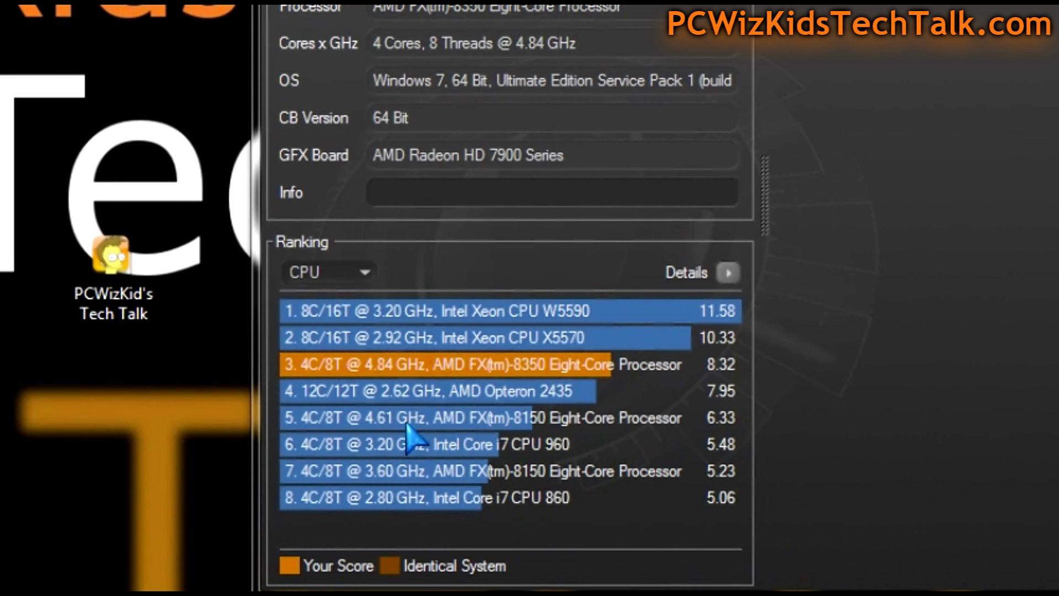
Change the Ranking panel's dropdown from CPU to OpenGL, putting this system on top at 81.05
{"action": "mouse_move", "coordinate": [407, 426]}
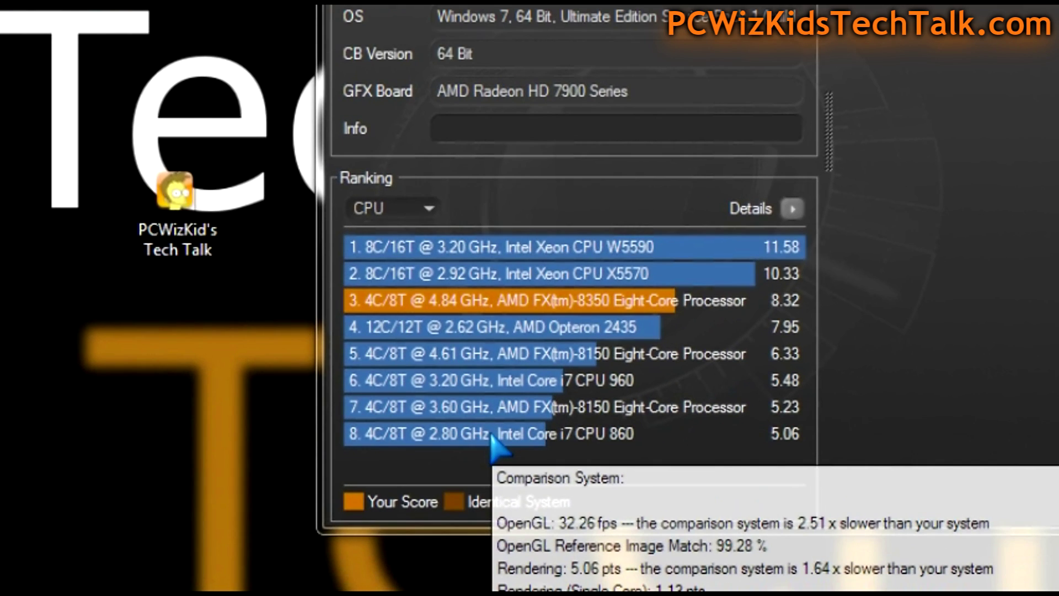
{"action": "mouse_move", "coordinate": [415, 392]}
{"action": "left_click", "coordinate": [431, 209]}
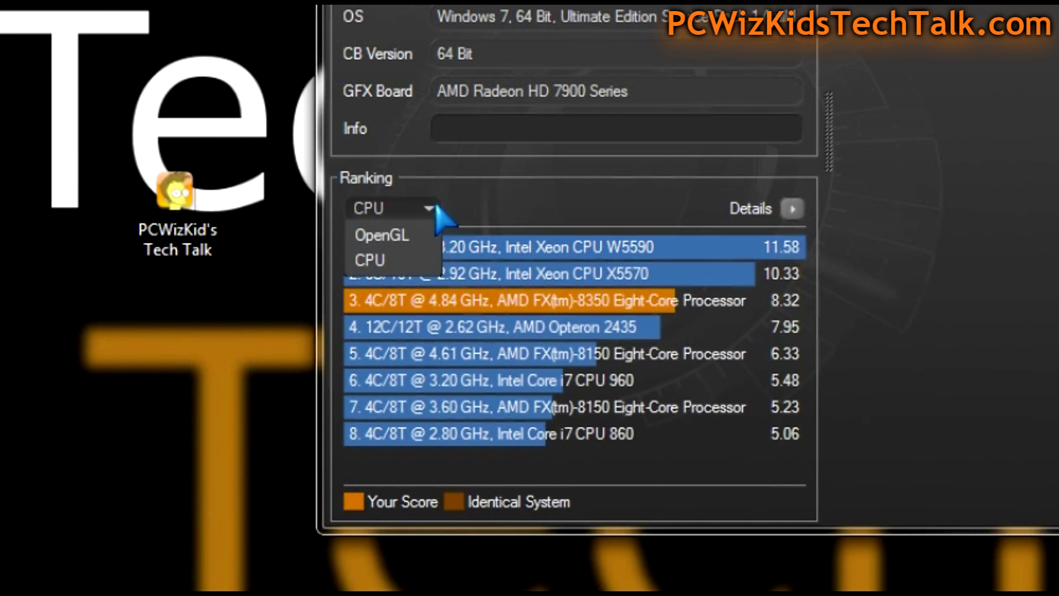
{"action": "left_click", "coordinate": [386, 236]}
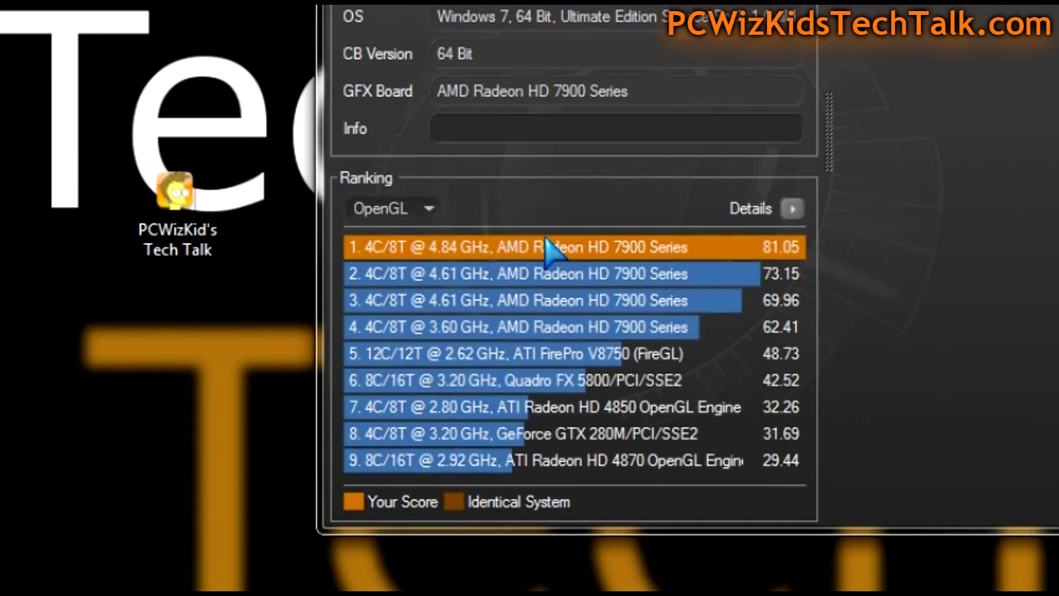
{"action": "mouse_move", "coordinate": [603, 245]}
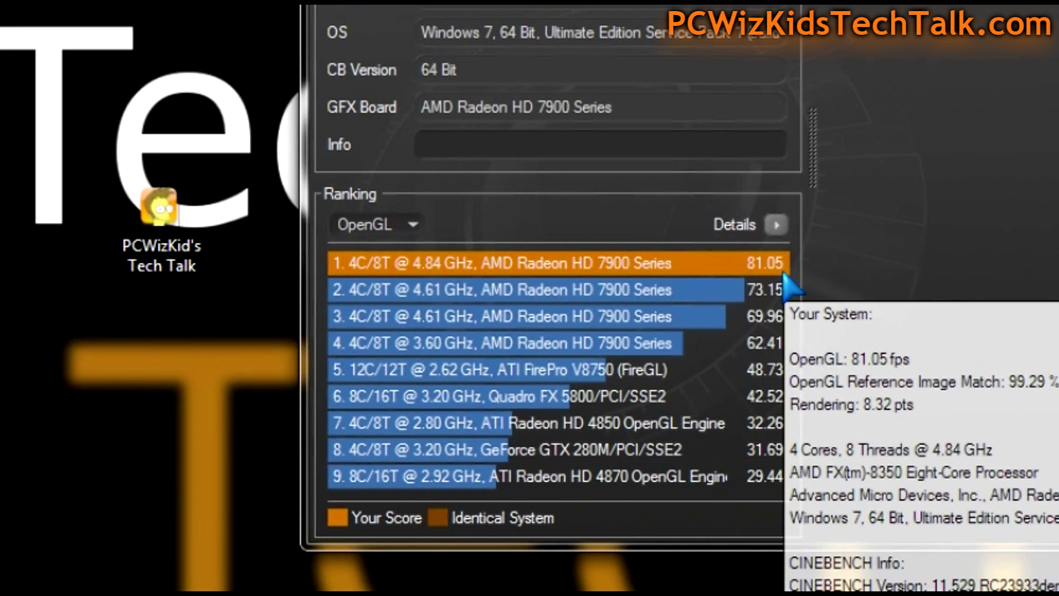
{"action": "mouse_move", "coordinate": [783, 341]}
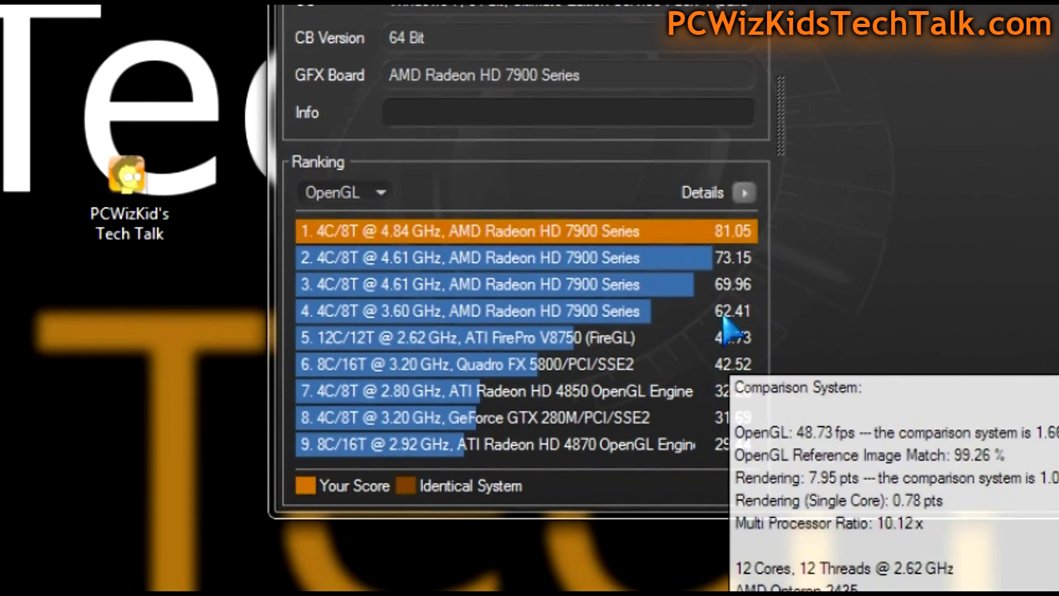
{"action": "mouse_move", "coordinate": [751, 261]}
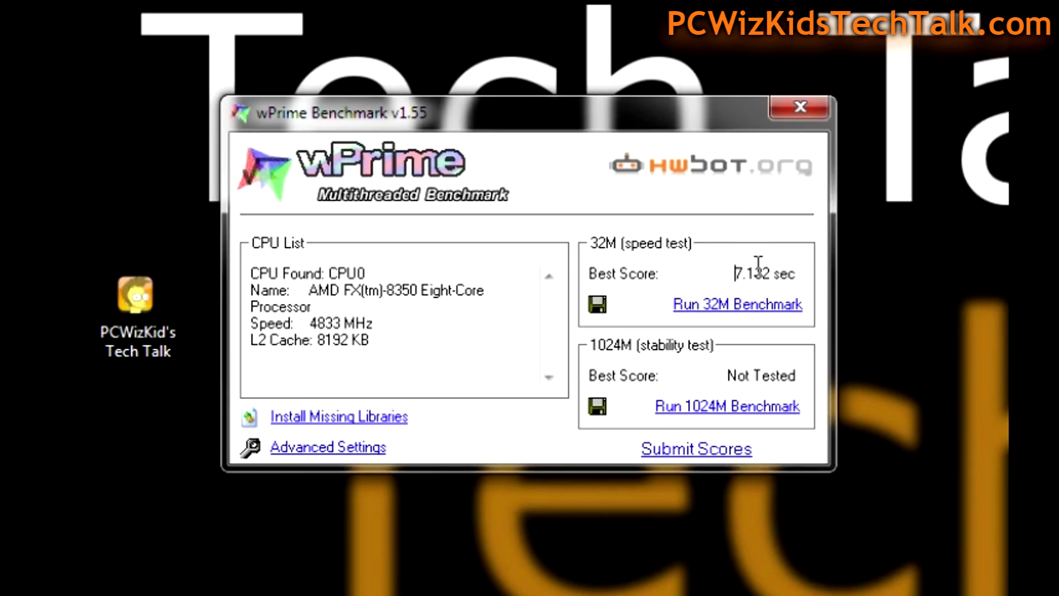
{"action": "left_click_drag", "start_coordinate": [748, 256], "coordinate": [811, 259]}
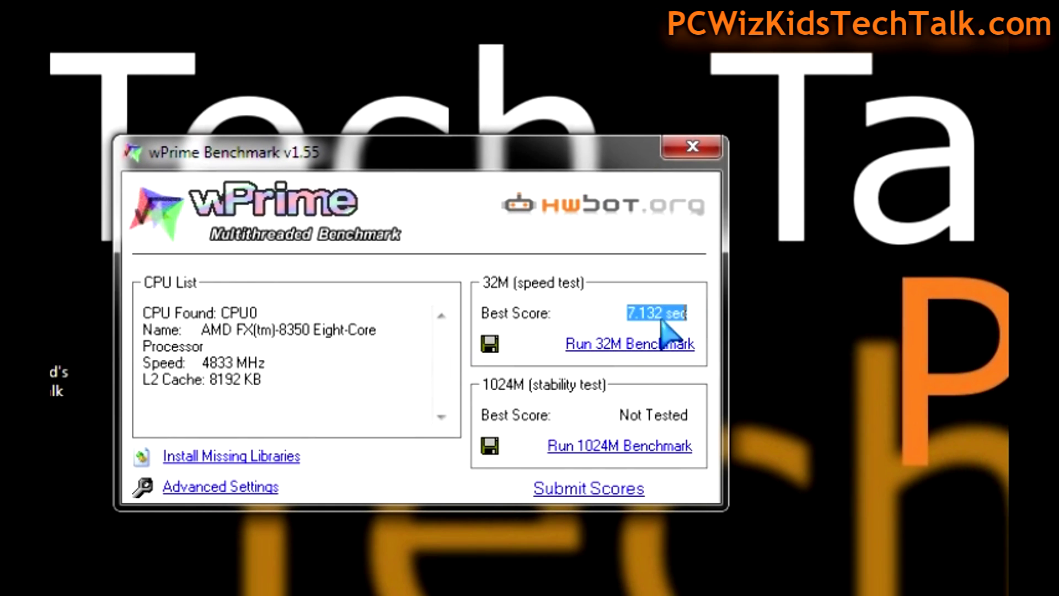